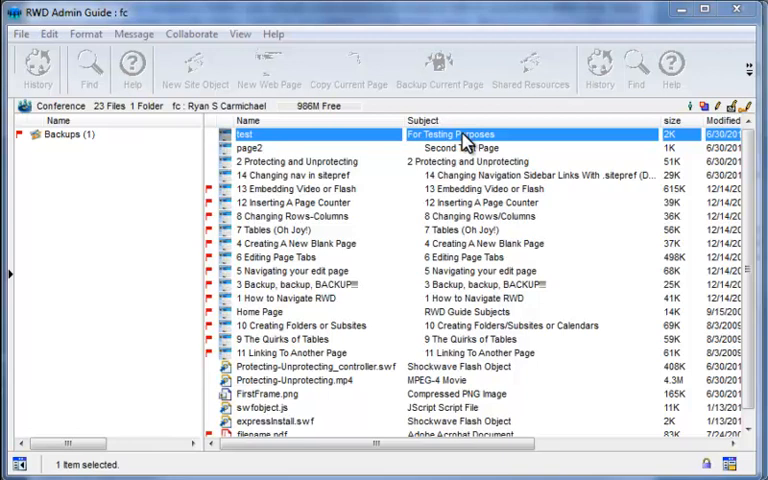
Open the test page from the file list for editing
{"action": "left_click", "coordinate": [250, 148]}
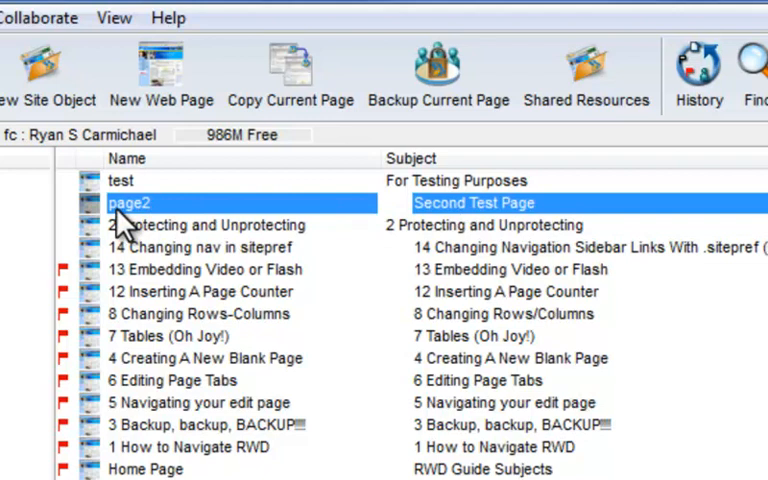
{"action": "left_click", "coordinate": [183, 181]}
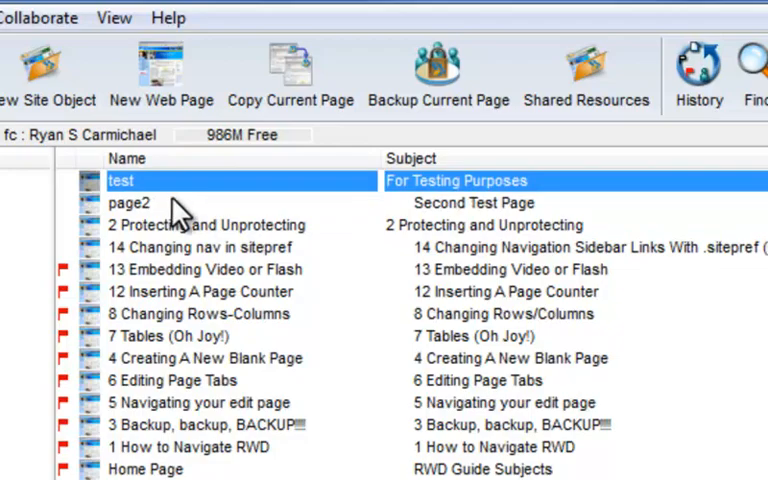
{"action": "left_click", "coordinate": [178, 203]}
{"action": "left_click", "coordinate": [178, 181]}
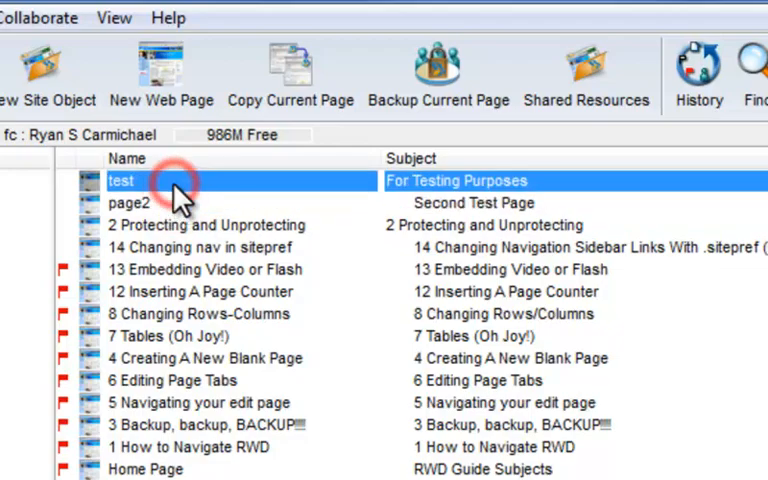
{"action": "double_click", "coordinate": [180, 185]}
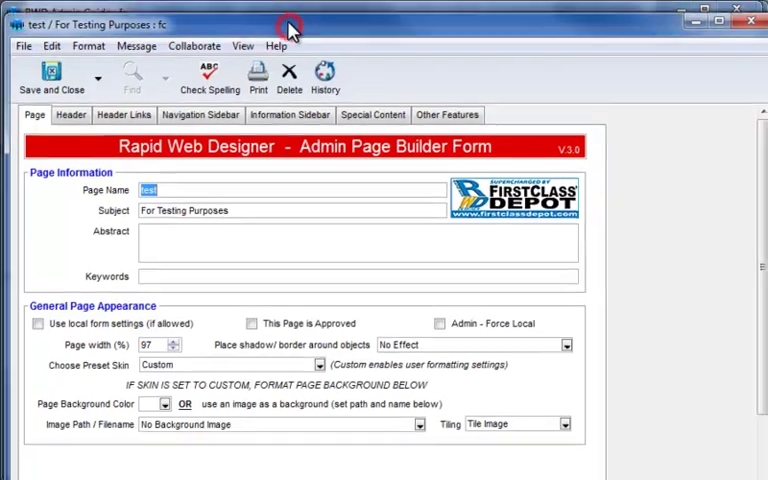
{"action": "left_click_drag", "start_coordinate": [298, 30], "coordinate": [287, 13]}
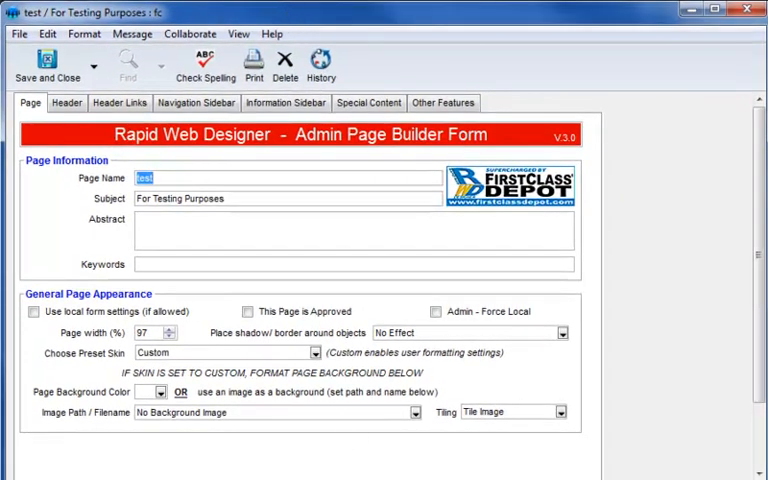
Enter the page's body text and select the words 'Random text'
{"action": "left_click", "coordinate": [291, 475]}
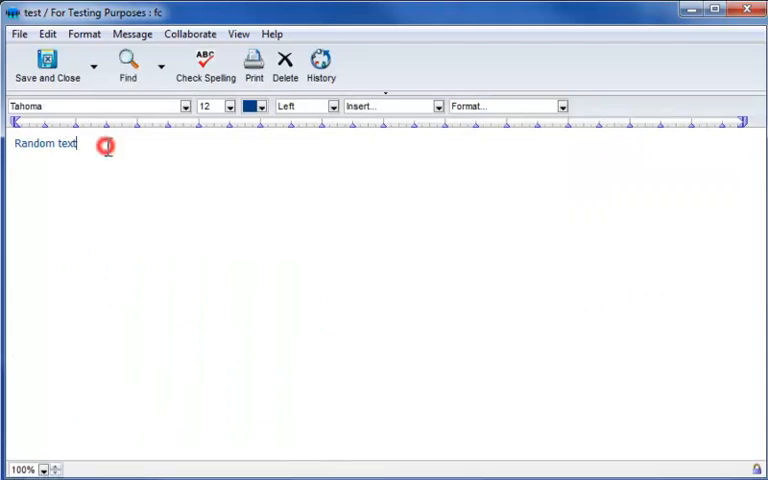
{"action": "left_click_drag", "start_coordinate": [100, 145], "coordinate": [12, 145]}
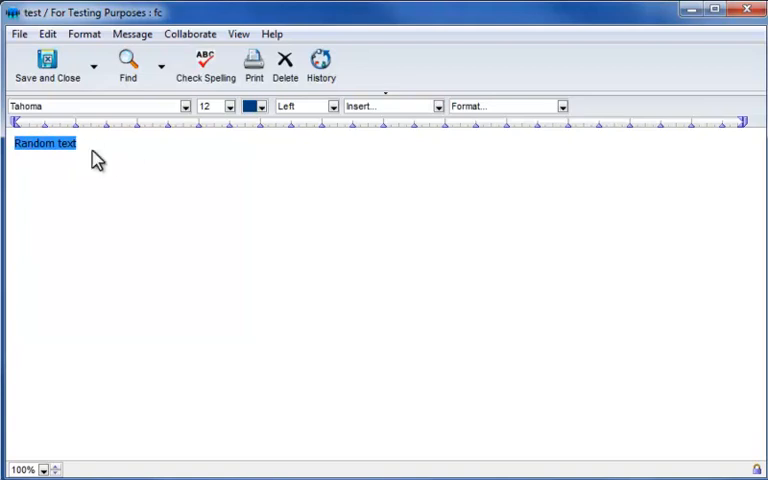
{"action": "left_click_drag", "start_coordinate": [180, 14], "coordinate": [180, 0]}
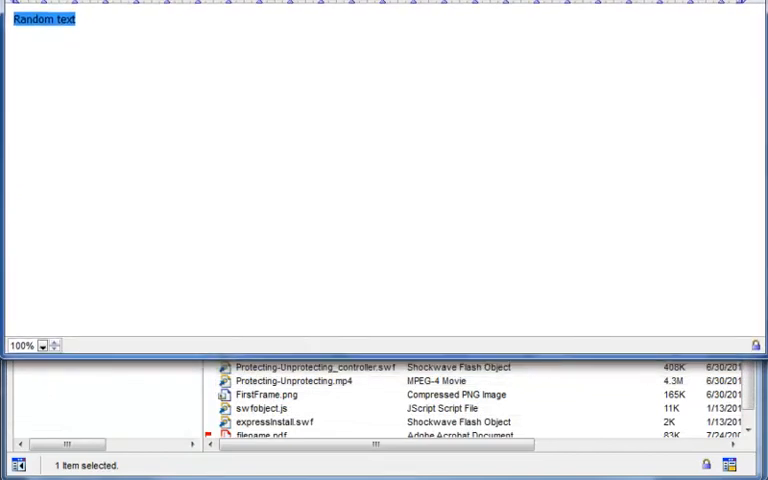
Make the selected text a link with Target URL page2, set to Use Same Window
{"action": "right_click", "coordinate": [48, 17]}
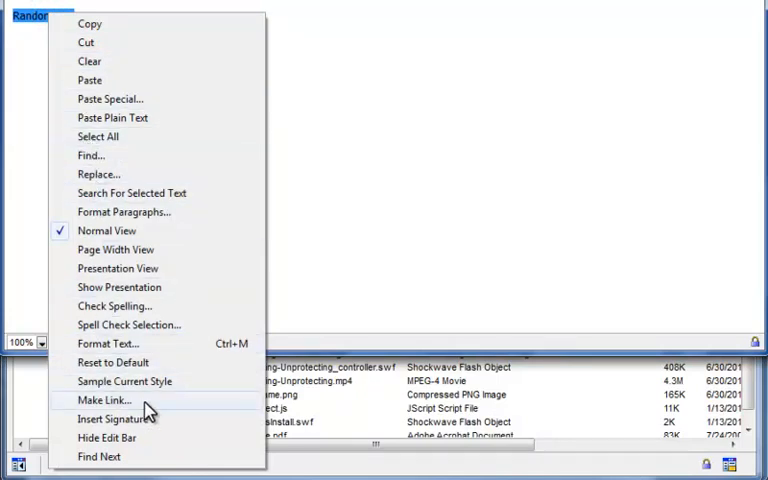
{"action": "left_click", "coordinate": [104, 400]}
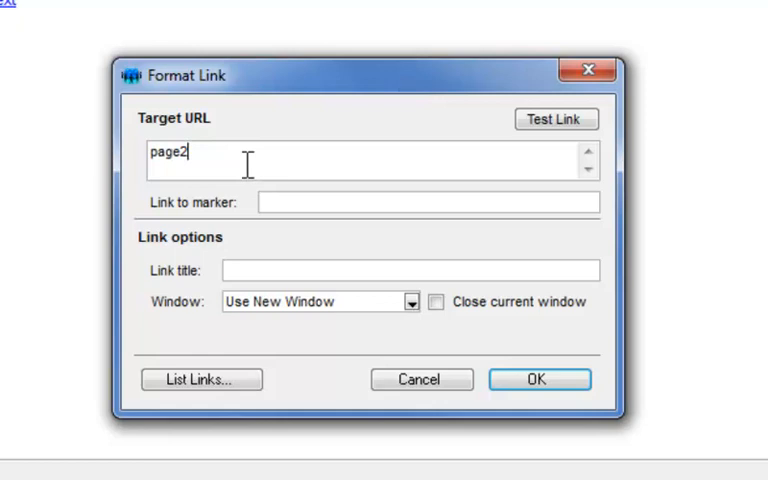
{"action": "left_click_drag", "start_coordinate": [210, 75], "coordinate": [228, 24]}
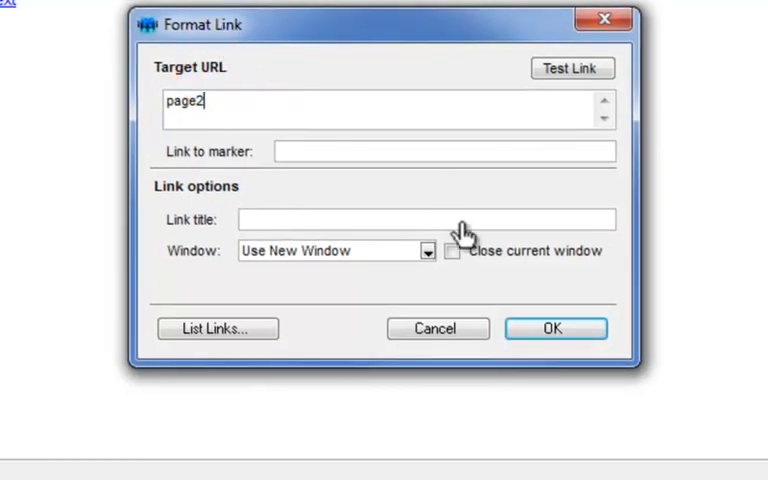
{"action": "left_click", "coordinate": [352, 152]}
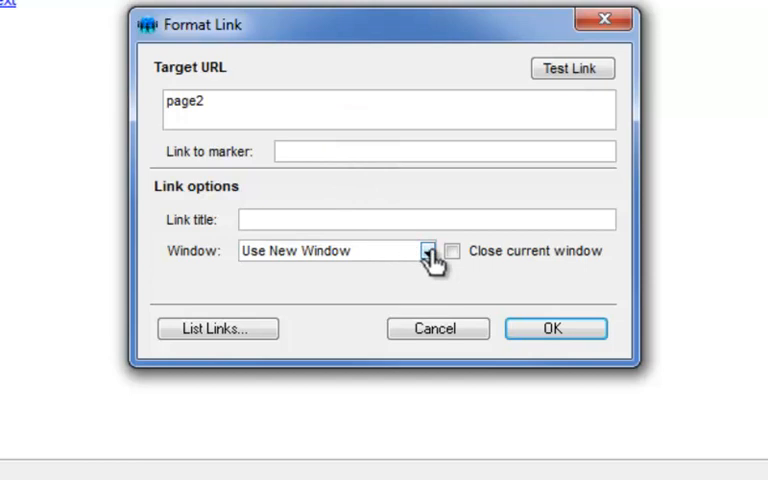
{"action": "left_click", "coordinate": [428, 250]}
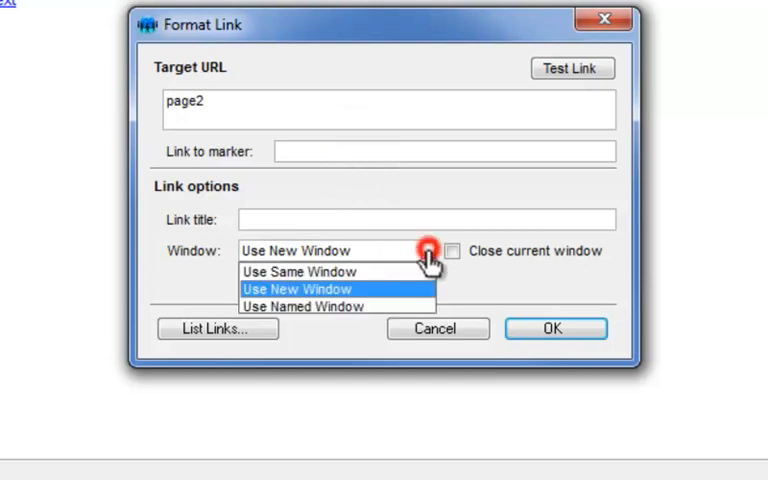
{"action": "left_click", "coordinate": [385, 271]}
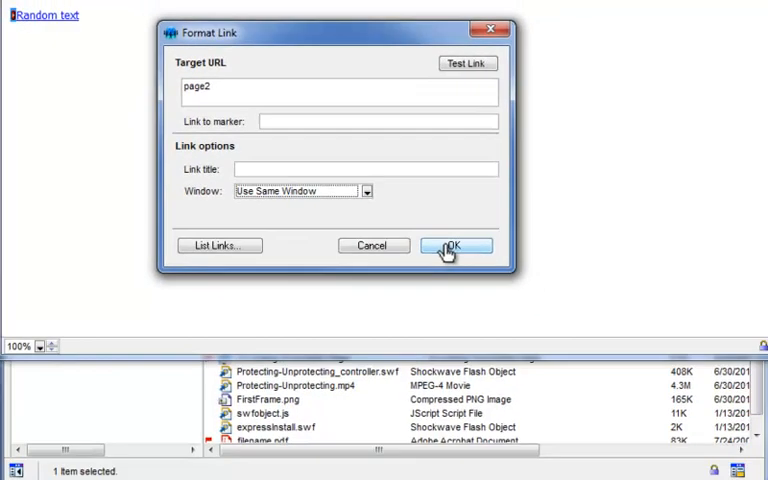
Confirm the Format Link dialog so 'Random text' becomes a link
{"action": "left_click", "coordinate": [549, 330]}
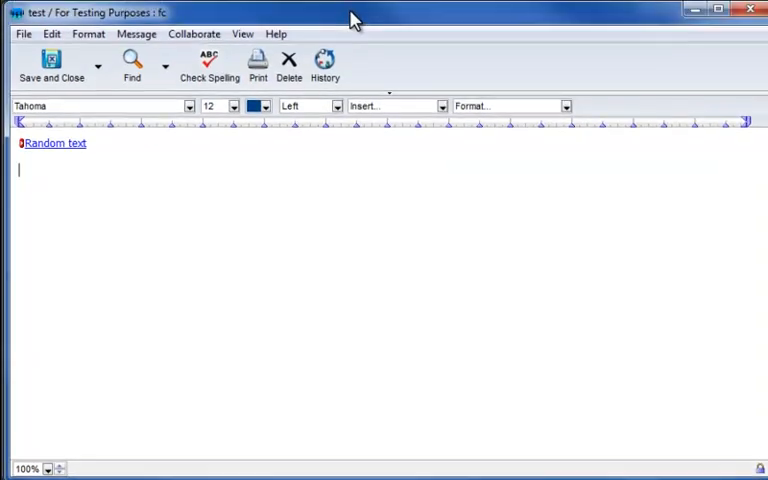
Insert a second link targeting page2, opening in the same window
{"action": "left_click", "coordinate": [368, 105]}
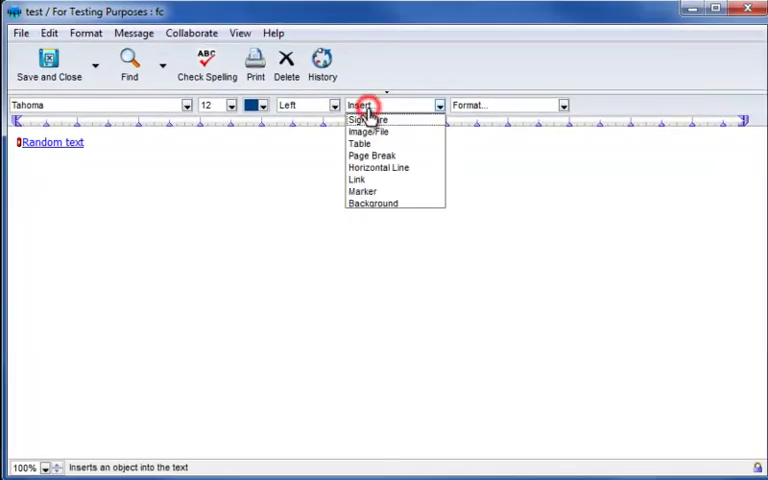
{"action": "left_click", "coordinate": [358, 180]}
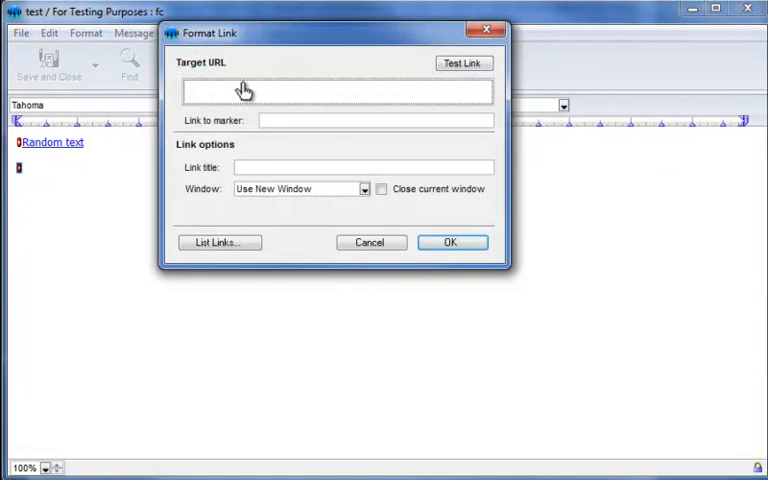
{"action": "left_click", "coordinate": [259, 100]}
{"action": "type", "text": "page2"}
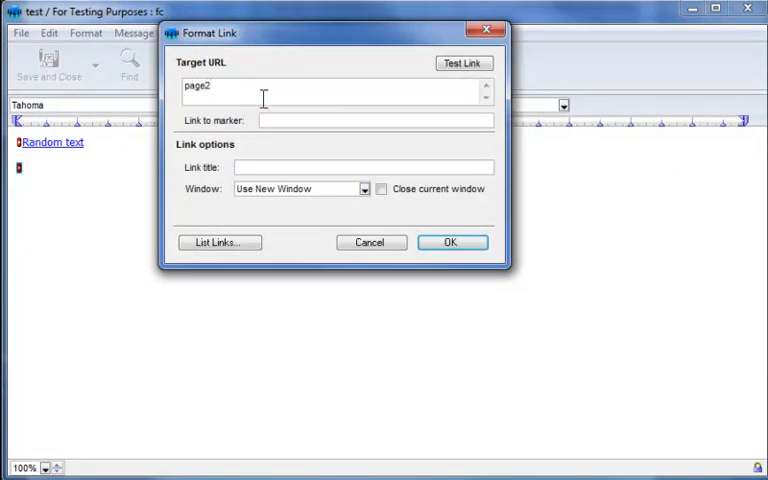
{"action": "left_click", "coordinate": [380, 189]}
{"action": "left_click", "coordinate": [364, 189]}
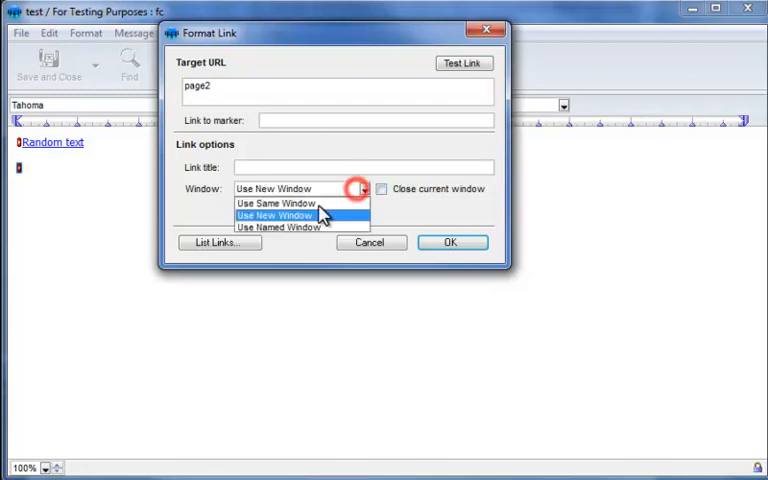
{"action": "left_click", "coordinate": [300, 200]}
{"action": "left_click", "coordinate": [450, 242]}
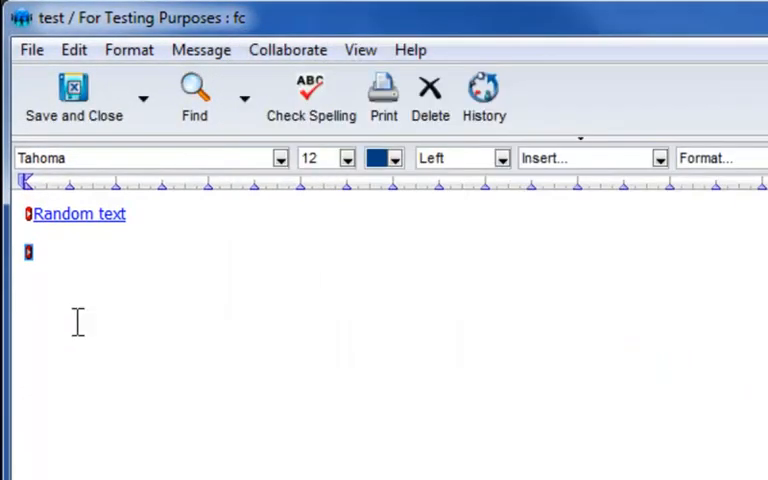
Label the second link 'Page 2' and save the page without closing it
{"action": "left_click", "coordinate": [29, 253]}
{"action": "left_click", "coordinate": [56, 256]}
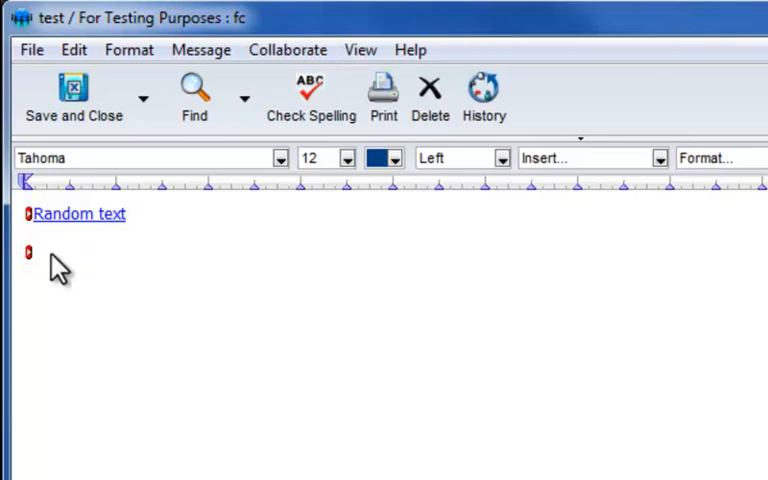
{"action": "type", "text": "Page 2"}
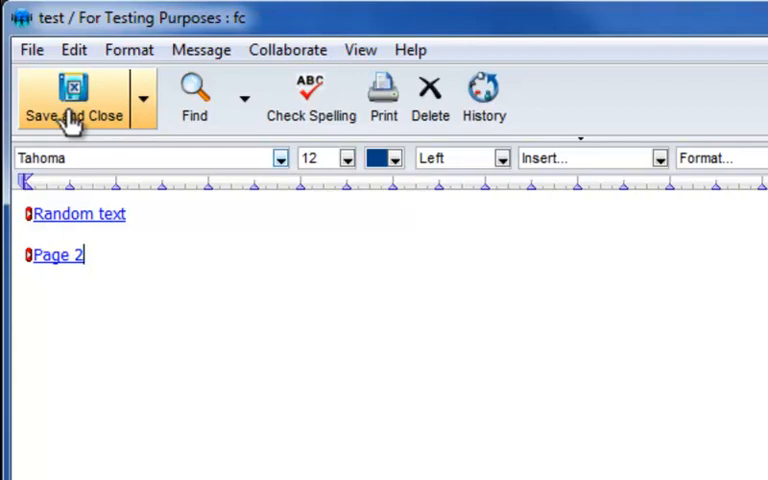
{"action": "left_click", "coordinate": [143, 100]}
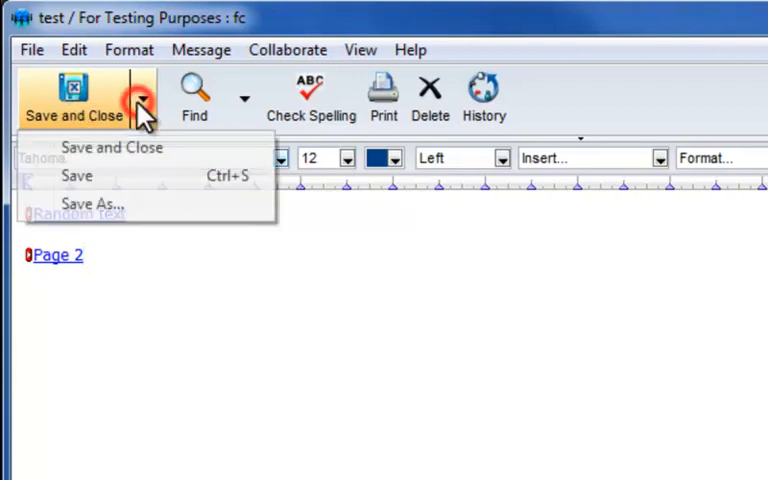
{"action": "left_click", "coordinate": [90, 173]}
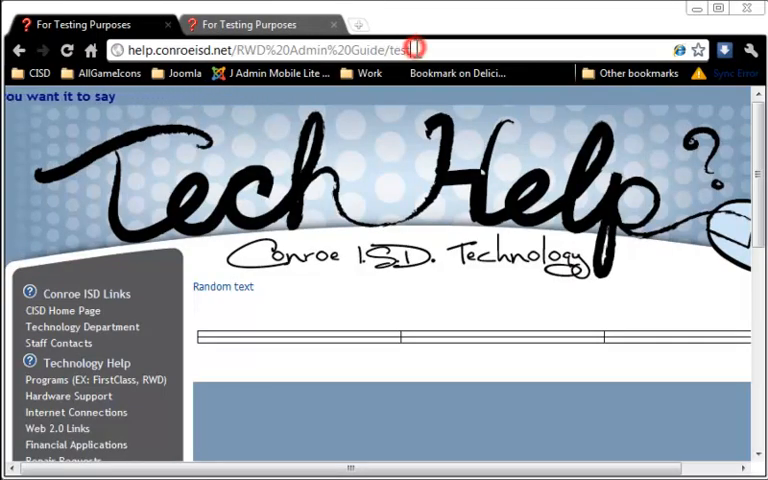
Reload the test page in Chrome and follow the 'Random text' link to page2
{"action": "left_click_drag", "start_coordinate": [408, 50], "coordinate": [390, 50]}
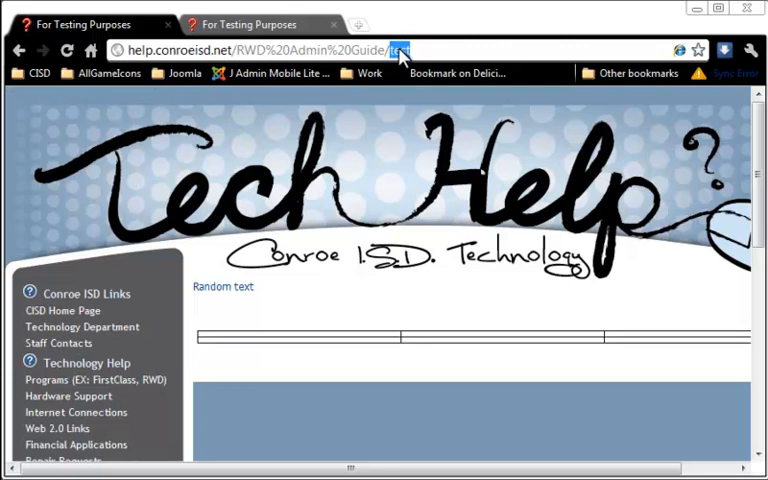
{"action": "left_click", "coordinate": [437, 50]}
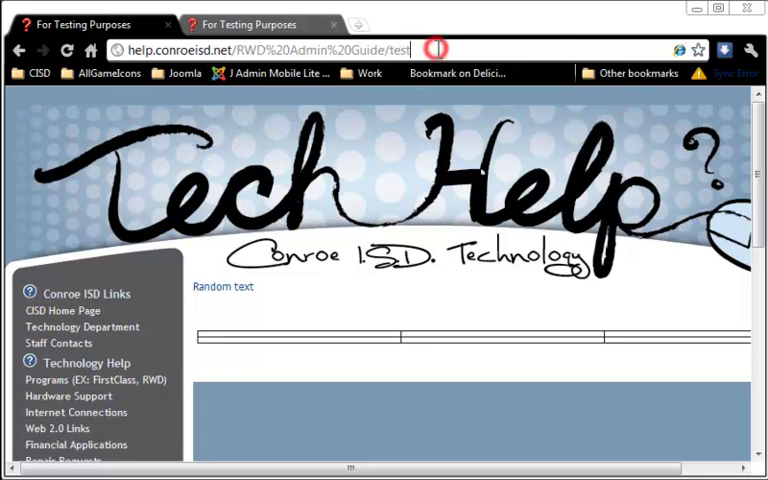
{"action": "left_click", "coordinate": [67, 50]}
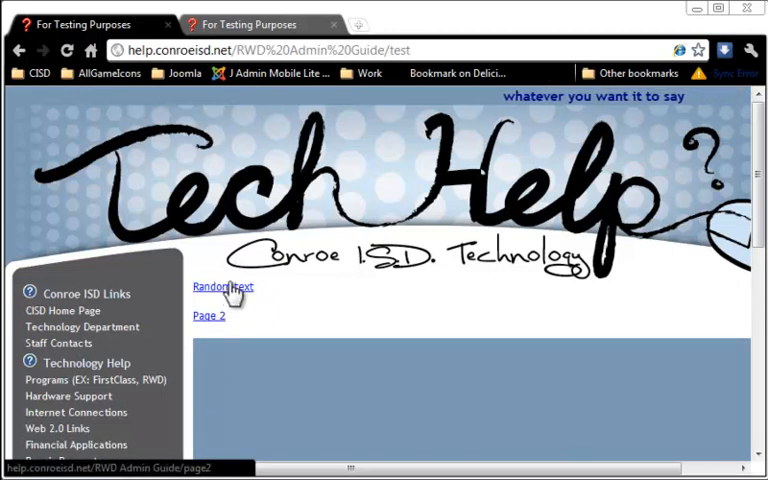
{"action": "left_click", "coordinate": [228, 287]}
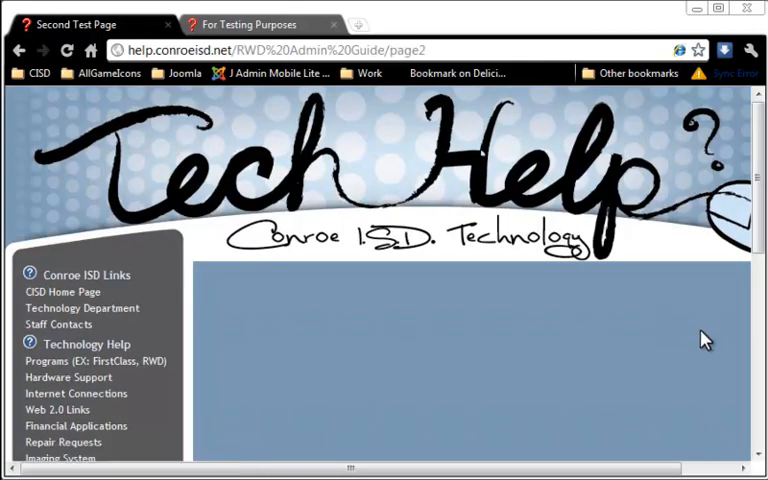